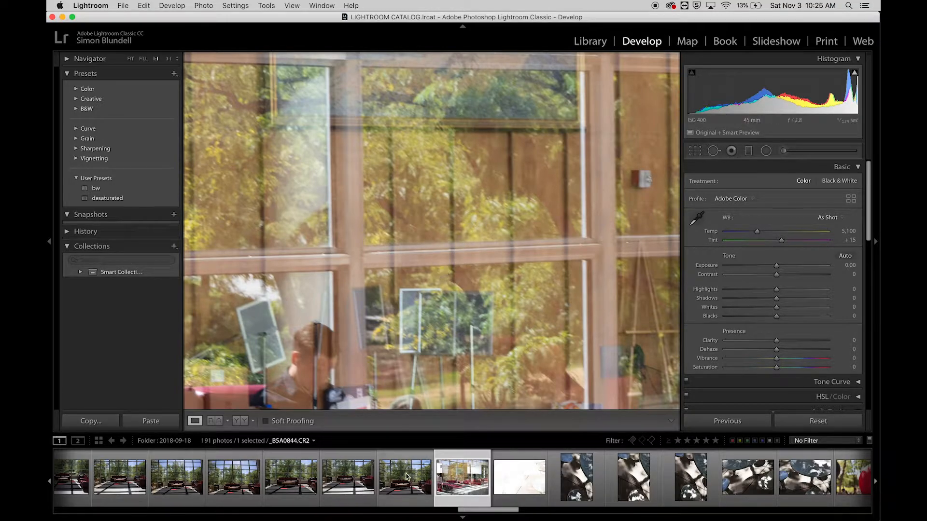
# Open the single monstera leaf photo _BSA0812.CR2, inspect its leaf edges up close and fit the whole image in view
pyautogui.hscroll(-5, 432, 482)
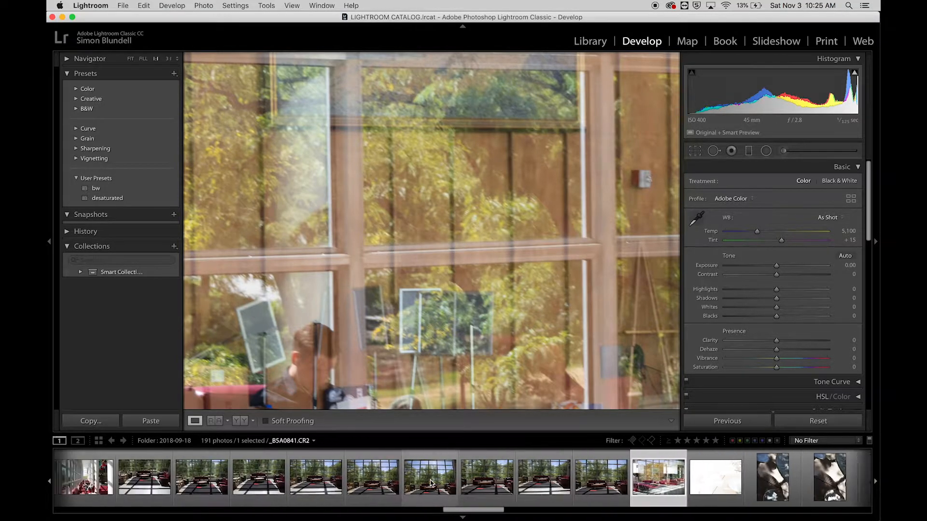
pyautogui.hscroll(-5, 431, 483)
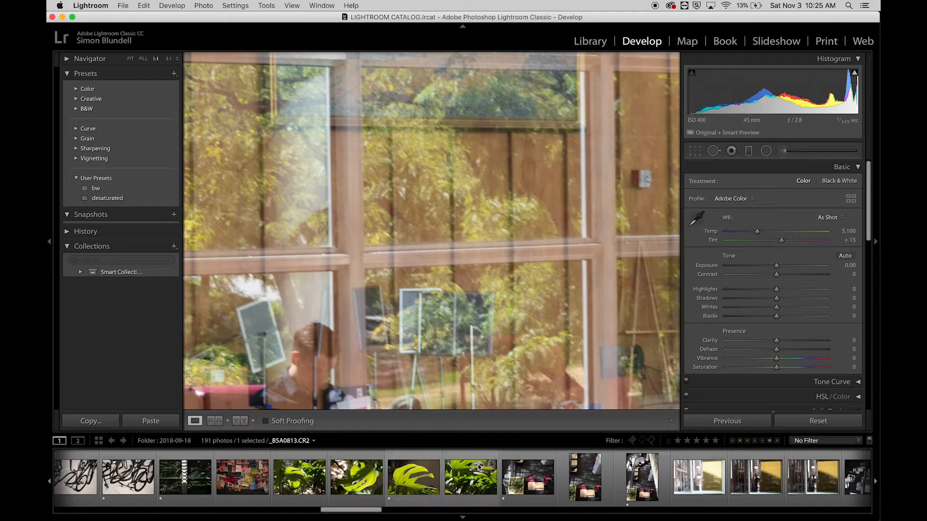
pyautogui.click(409, 488)
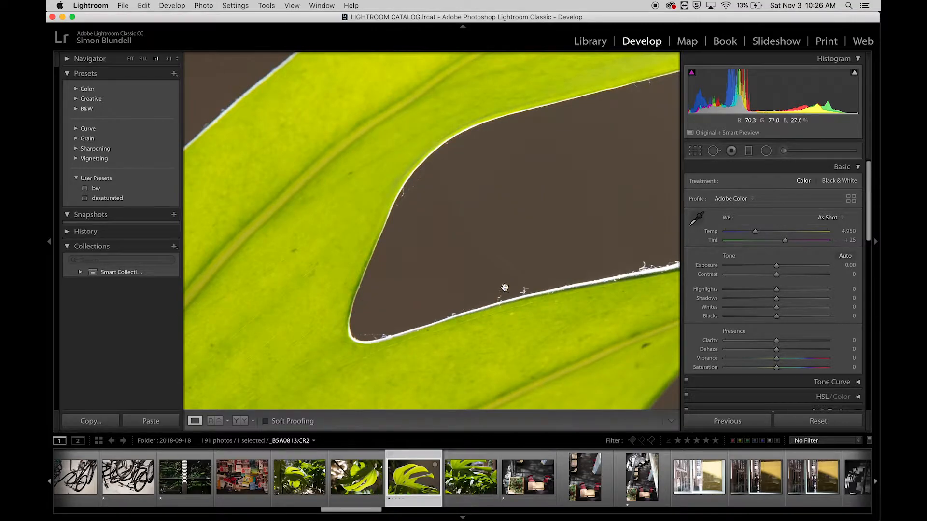
pyautogui.moveTo(608, 300); pyautogui.dragTo(428, 254)
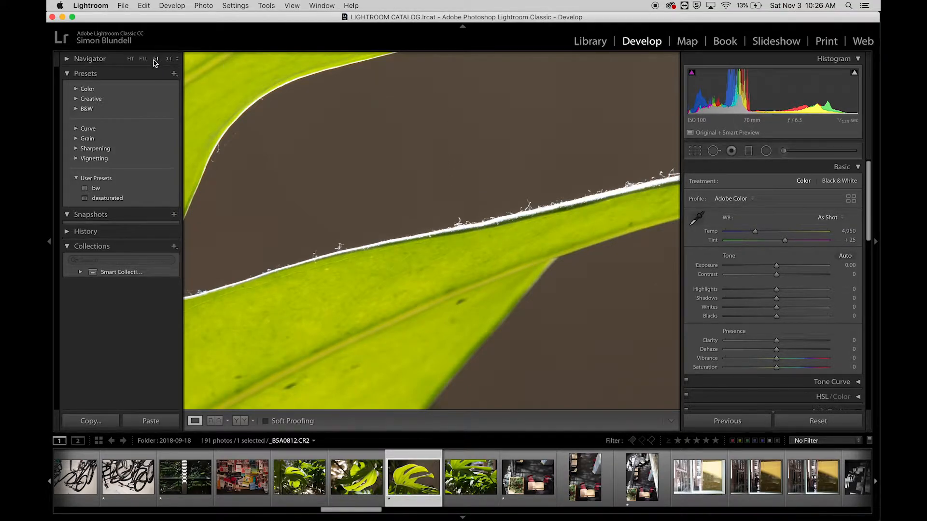
pyautogui.moveTo(427, 136); pyautogui.dragTo(469, 282)
pyautogui.moveTo(403, 190)
pyautogui.mouseDown()
pyautogui.moveTo(428, 234)
pyautogui.moveTo(431, 259)
pyautogui.mouseUp()
pyautogui.moveTo(466, 178)
pyautogui.mouseDown()
pyautogui.moveTo(442, 128)
pyautogui.moveTo(452, 80)
pyautogui.mouseUp()
pyautogui.moveTo(292, 248)
pyautogui.mouseDown()
pyautogui.moveTo(352, 207)
pyautogui.moveTo(496, 70)
pyautogui.mouseUp()
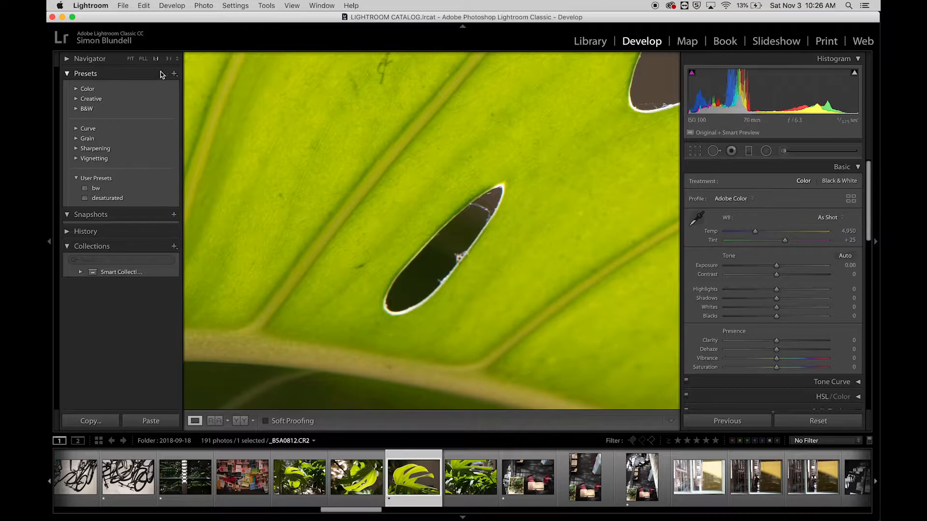
pyautogui.click(130, 59)
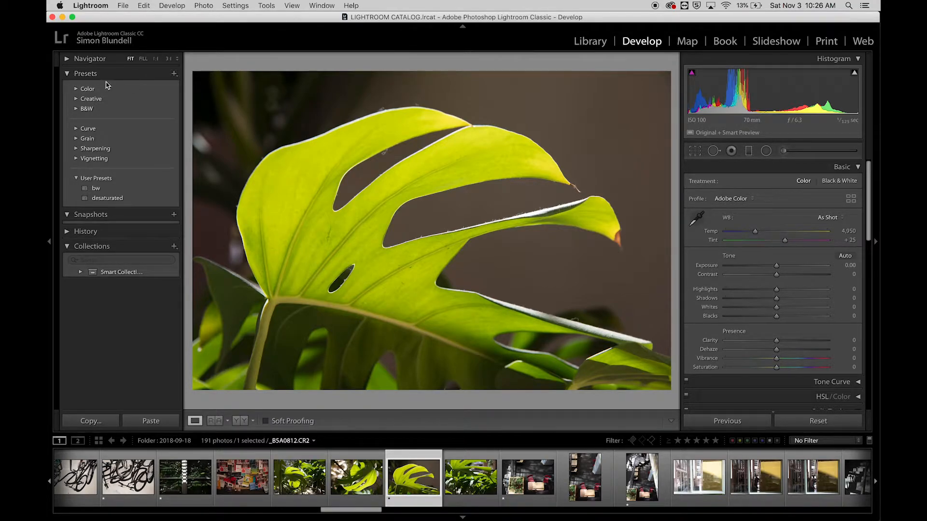
# Collapse the presets list and filter the photos to those rated one star or higher
pyautogui.click(67, 75)
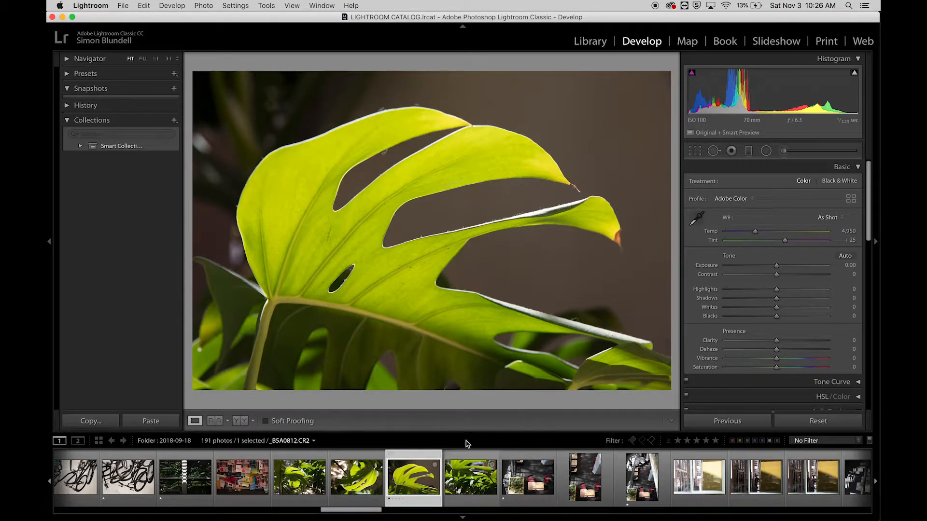
pyautogui.click(678, 440)
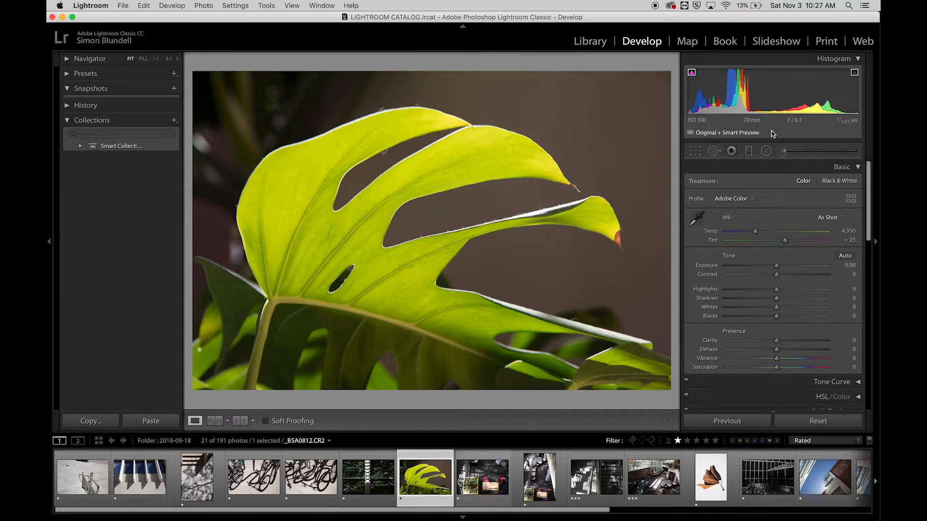
# Try the Shade, Tungsten, Fluorescent and Auto white balance presets on the leaf photo
pyautogui.moveTo(773, 134)
pyautogui.click(842, 219)
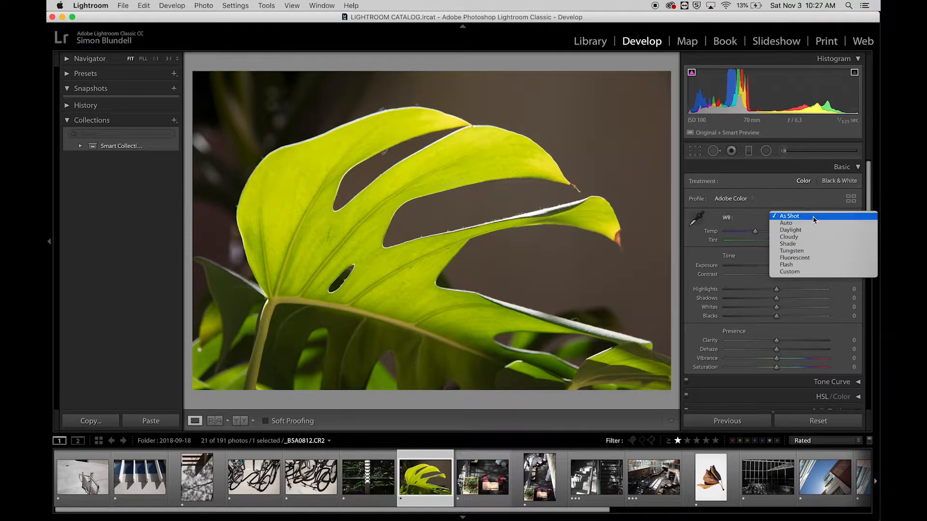
pyautogui.click(806, 244)
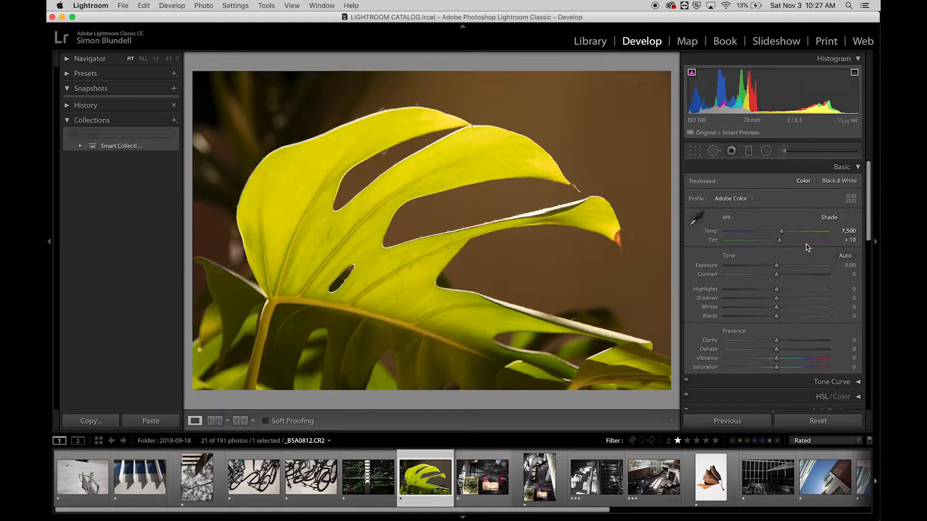
pyautogui.click(839, 217)
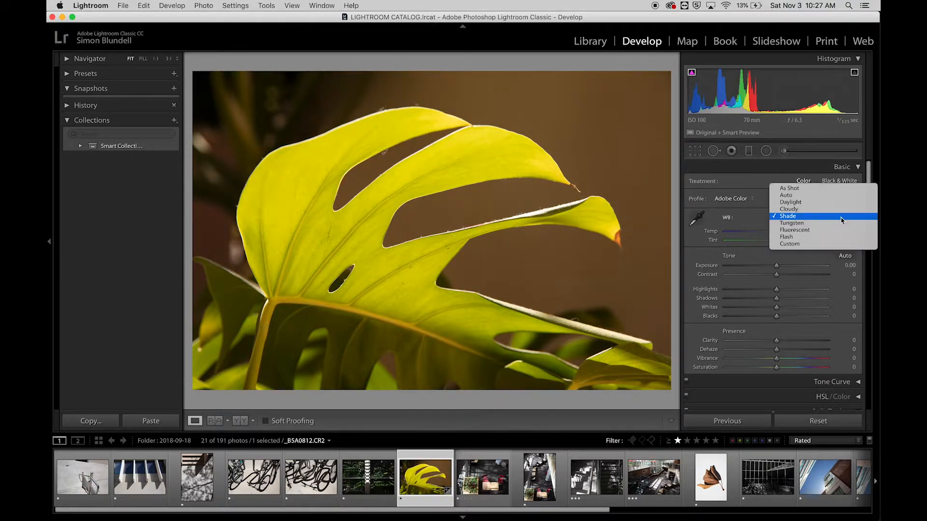
pyautogui.click(838, 227)
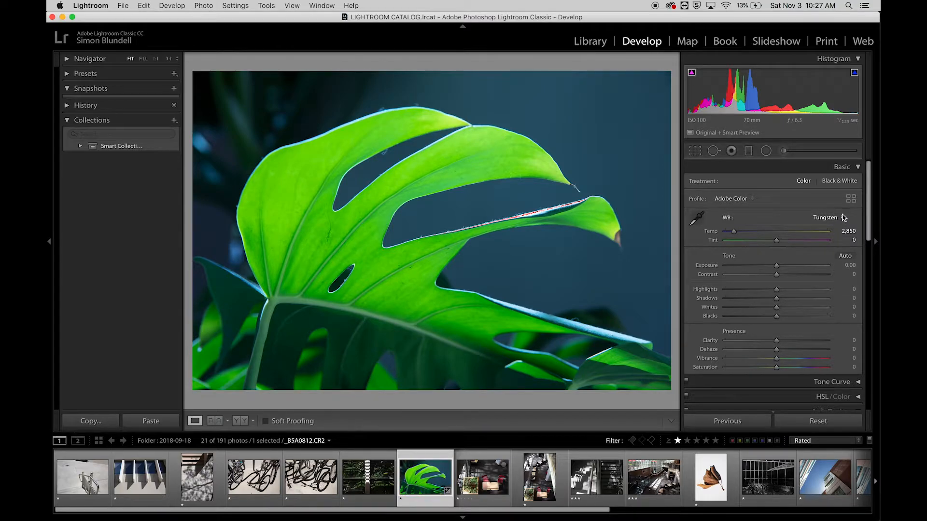
pyautogui.click(843, 217)
pyautogui.click(840, 226)
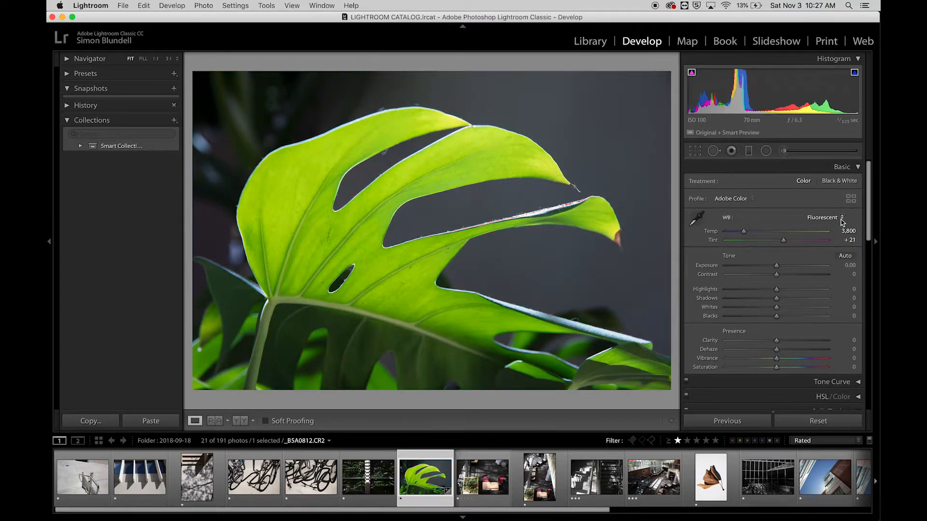
pyautogui.click(842, 218)
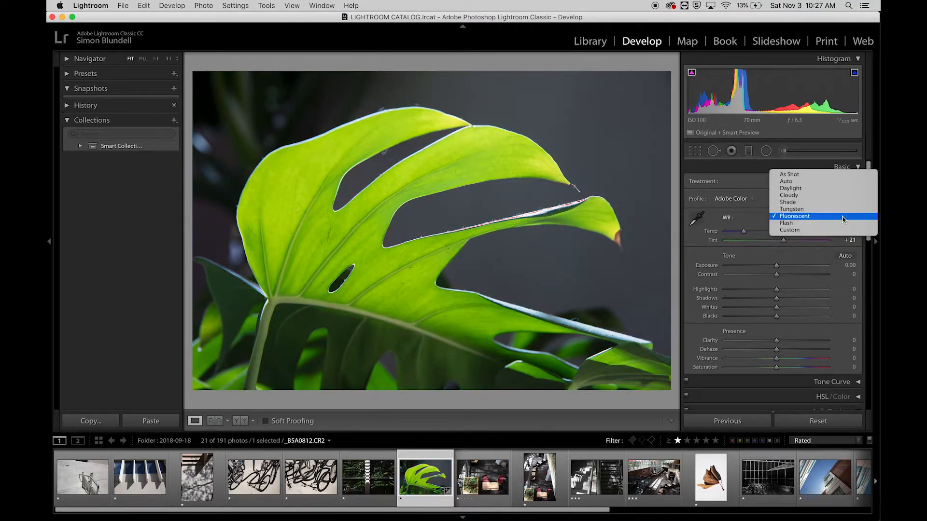
pyautogui.click(838, 181)
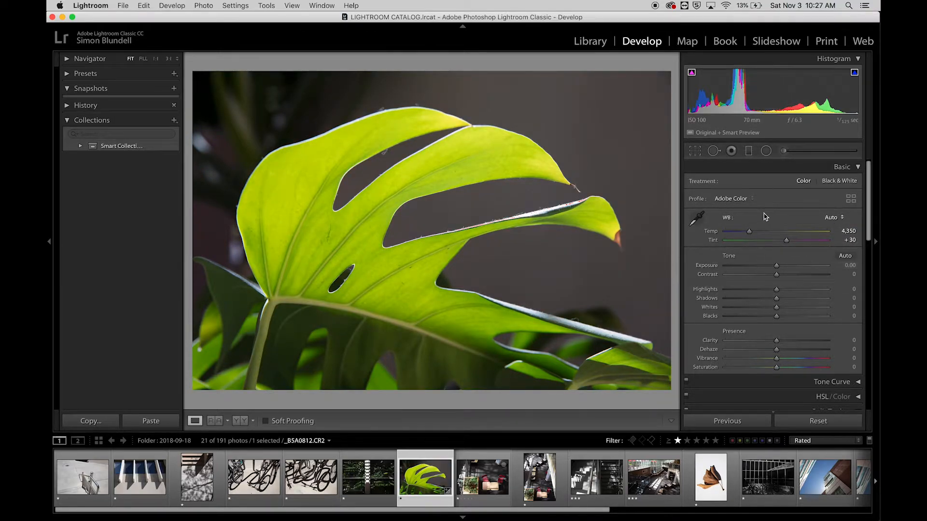
# Try the White Balance Selector on different neutral targets, sampling the background, the leaf and the dark areas around it
pyautogui.click(695, 221)
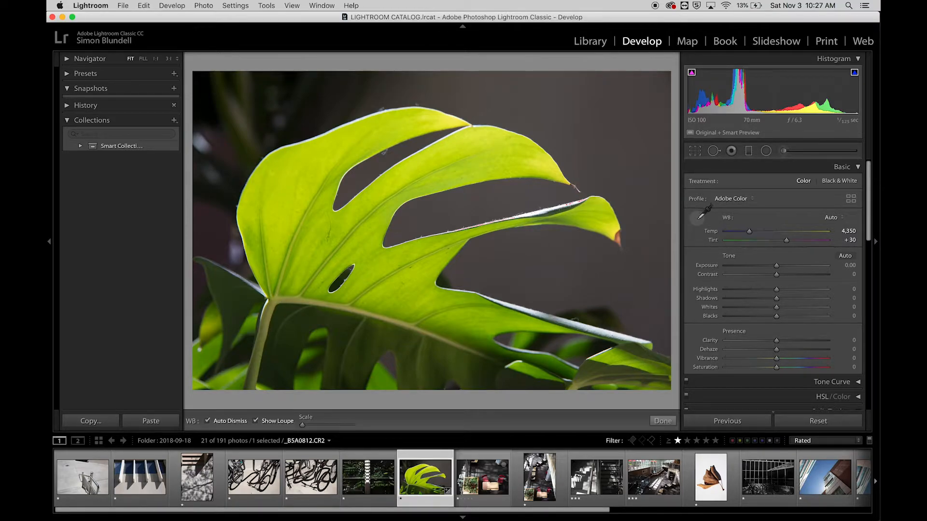
pyautogui.click(596, 127)
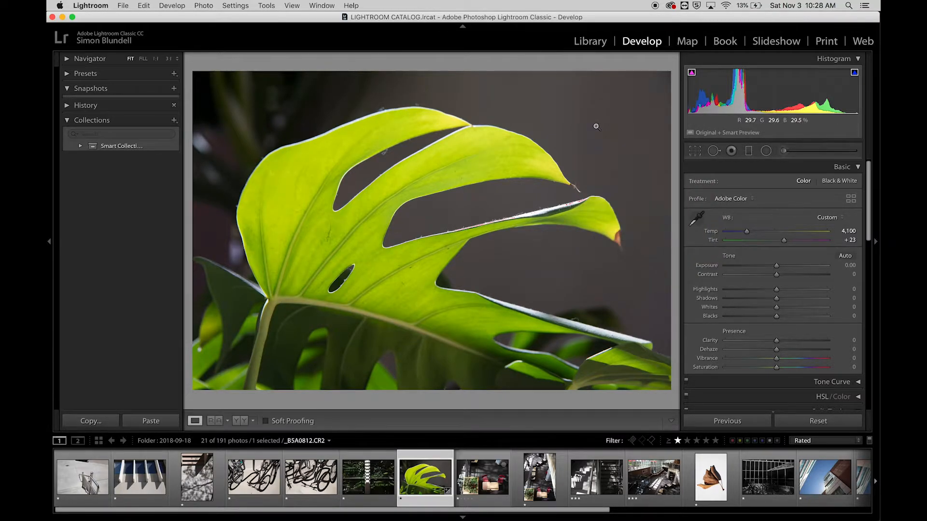
pyautogui.click(696, 220)
pyautogui.click(589, 217)
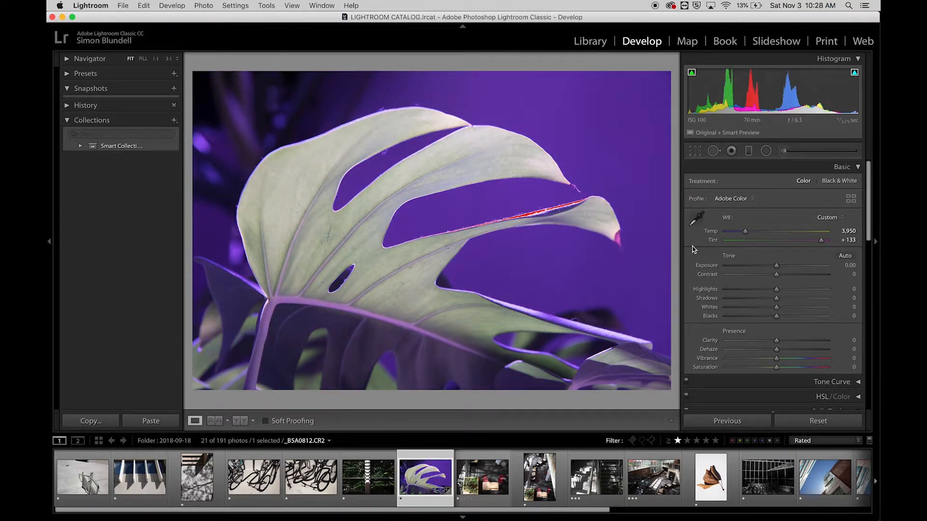
pyautogui.click(695, 220)
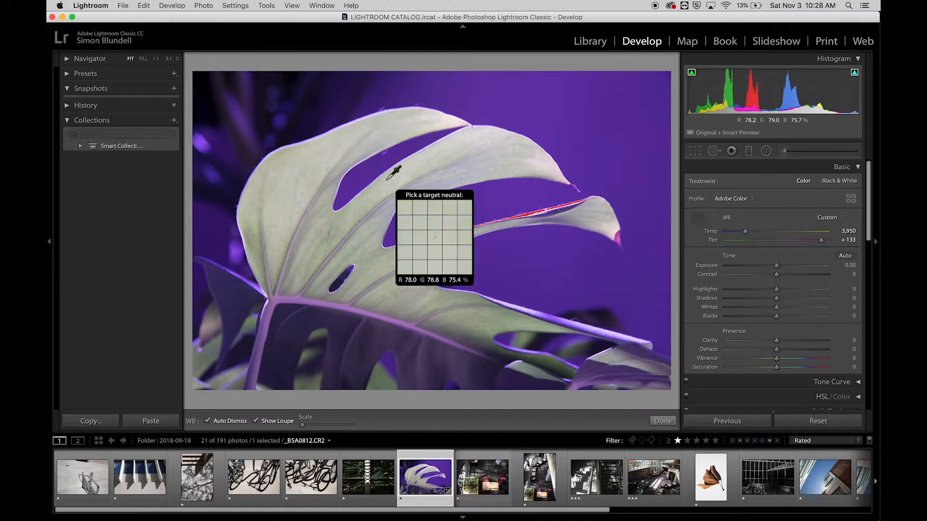
pyautogui.click(254, 128)
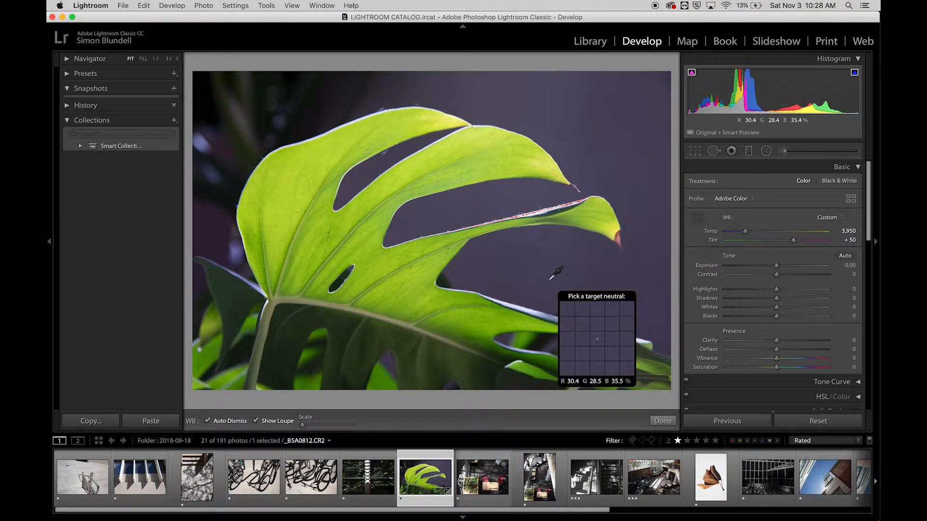
pyautogui.click(198, 236)
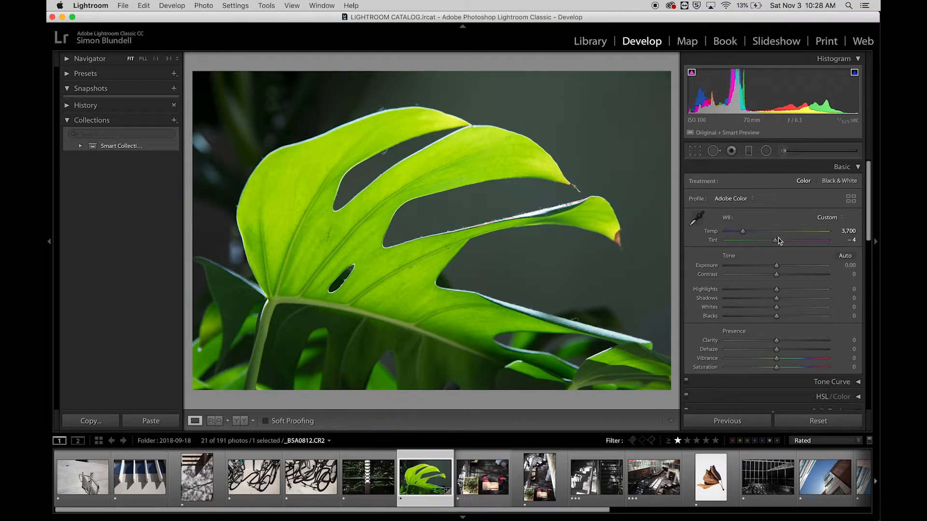
# Apply the Daylight white balance, and refine it to a temperature of 4,264 and a tint of +36
pyautogui.click(842, 218)
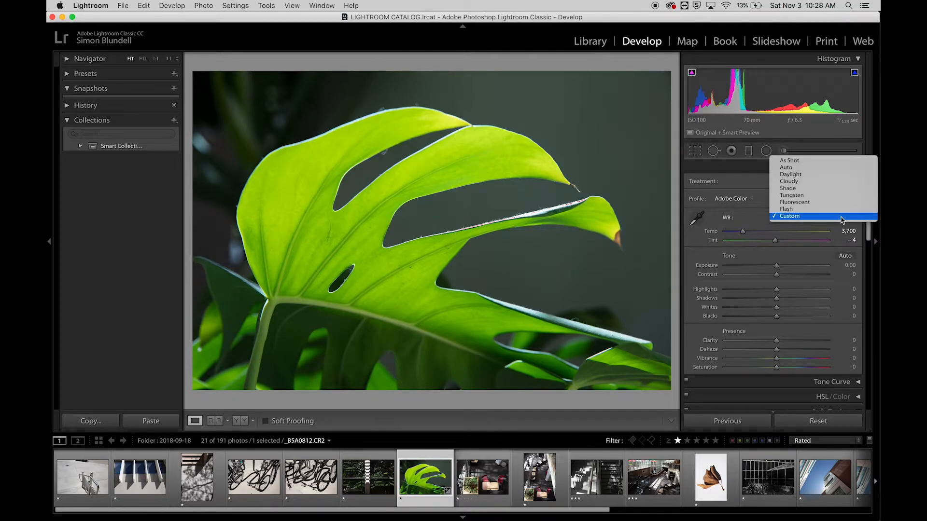
pyautogui.click(845, 177)
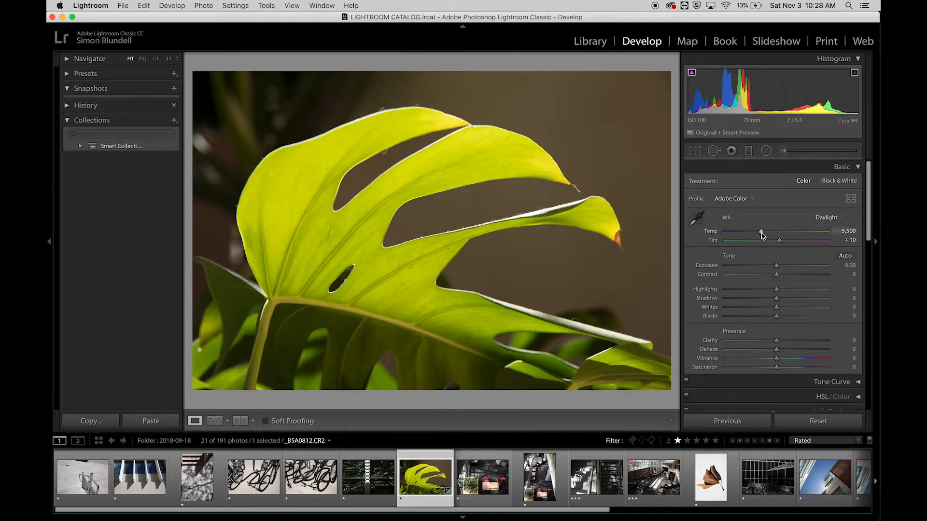
pyautogui.moveTo(759, 233)
pyautogui.mouseDown()
pyautogui.moveTo(782, 234)
pyautogui.moveTo(747, 233)
pyautogui.moveTo(789, 244)
pyautogui.moveTo(748, 234)
pyautogui.mouseUp()
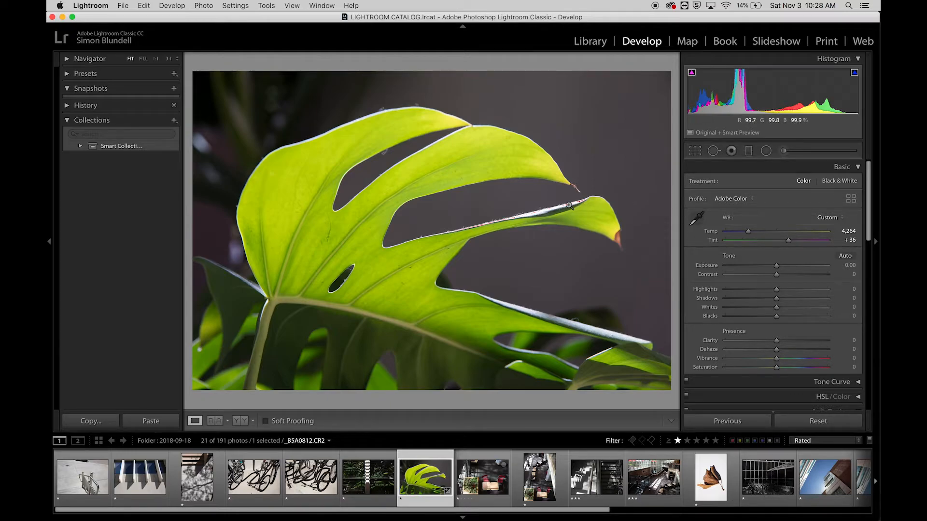
# Try Exposure at +1.95 and −3.55 to check highlight and shadow clipping, and return it to 0
pyautogui.moveTo(776, 266); pyautogui.dragTo(796, 266)
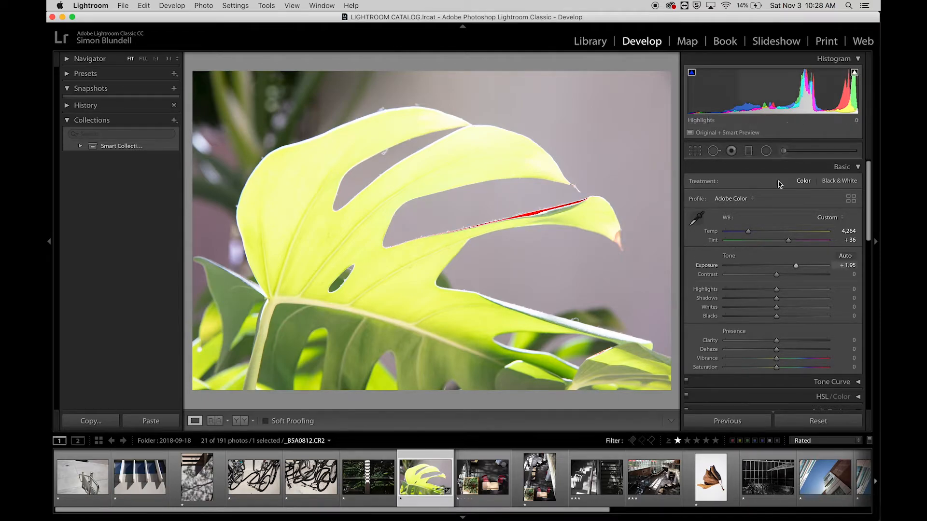
pyautogui.moveTo(774, 265); pyautogui.dragTo(741, 270)
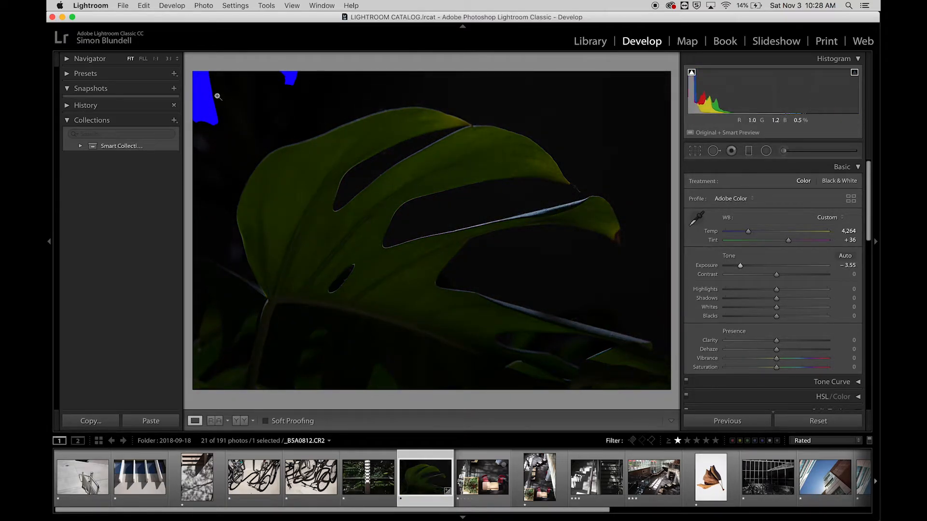
pyautogui.moveTo(740, 266); pyautogui.dragTo(776, 271)
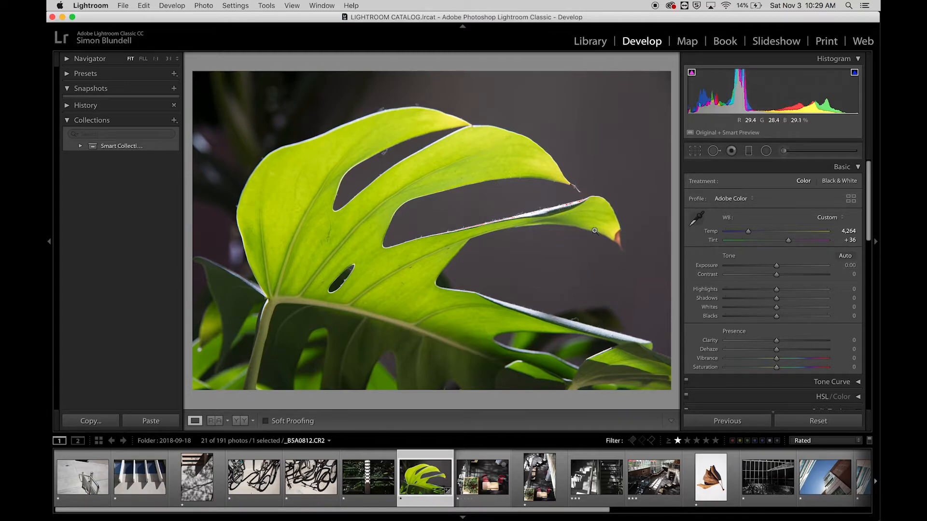
# Test the Highlights at +77 and settle on −38
pyautogui.scroll(-1, 738, 283)
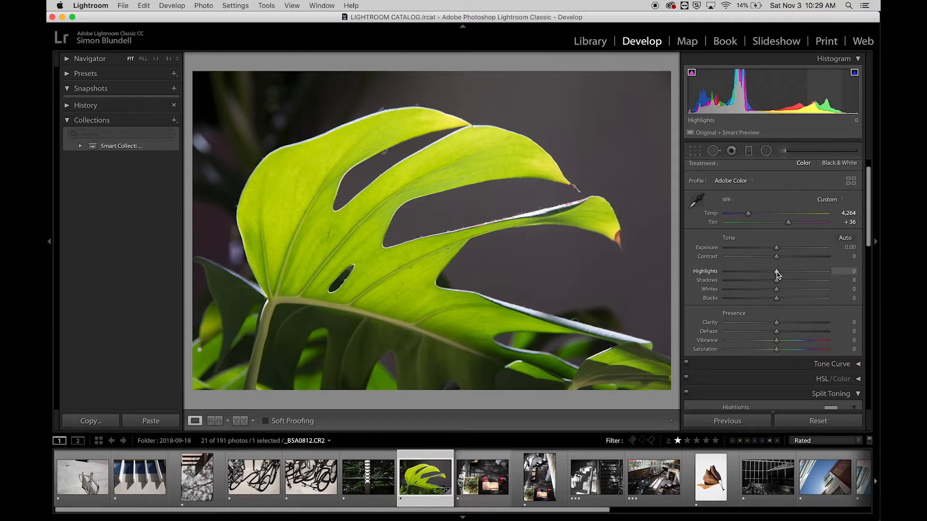
pyautogui.moveTo(776, 274); pyautogui.dragTo(814, 279)
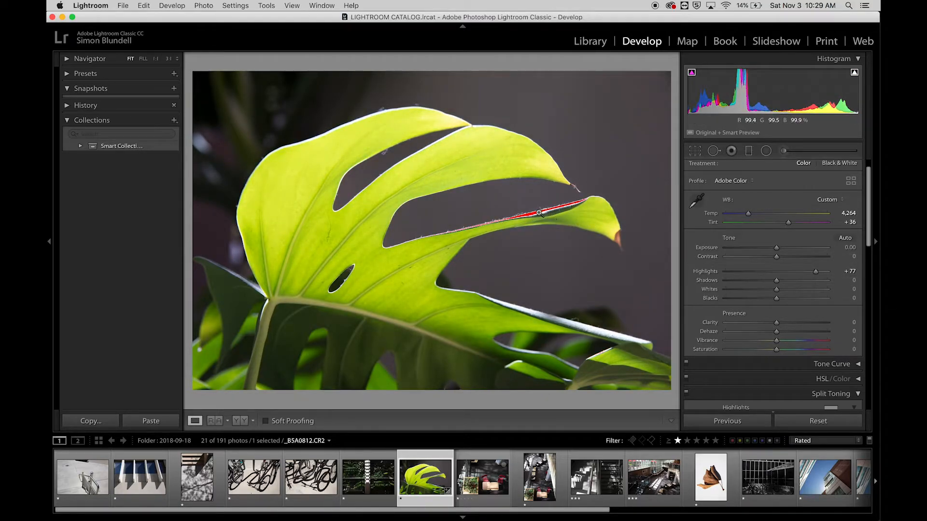
pyautogui.moveTo(774, 277); pyautogui.dragTo(758, 274)
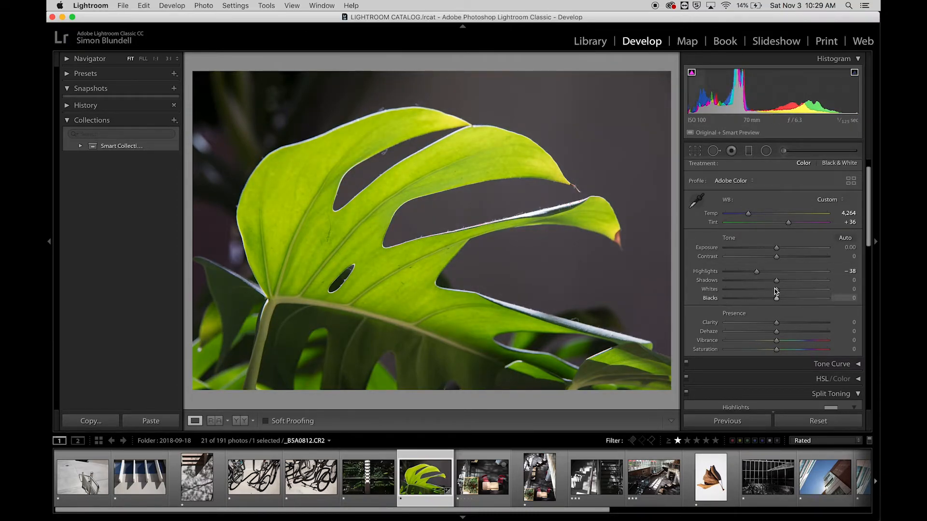
# Balance the leaf photo's tones with Contrast +24, Shadows +40, Whites −16 and Blacks +6
pyautogui.moveTo(776, 281)
pyautogui.mouseDown()
pyautogui.moveTo(817, 285)
pyautogui.moveTo(786, 288)
pyautogui.mouseUp()
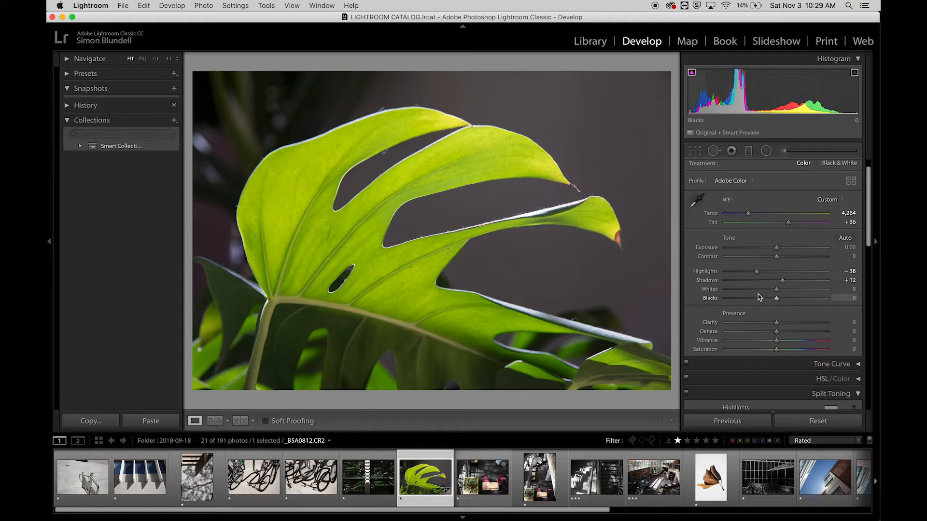
pyautogui.moveTo(783, 281); pyautogui.dragTo(777, 302)
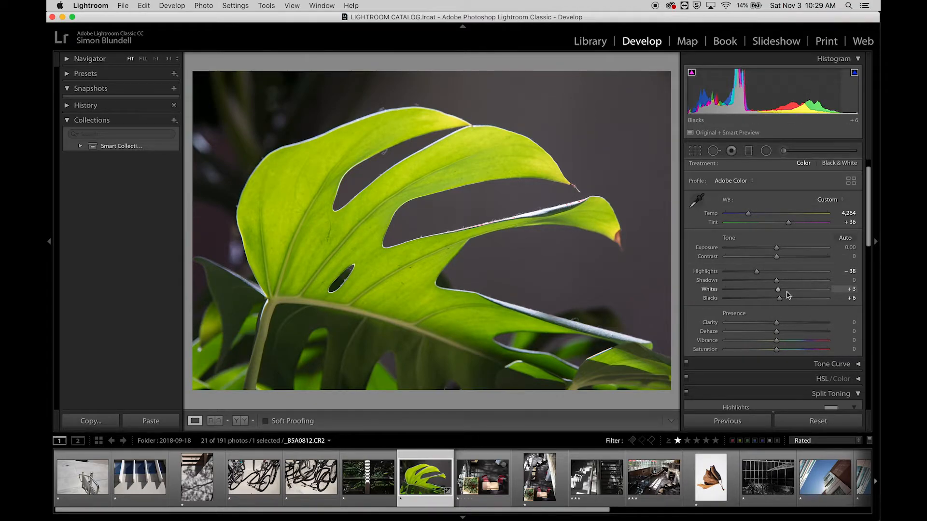
pyautogui.moveTo(776, 282)
pyautogui.mouseDown()
pyautogui.moveTo(800, 282)
pyautogui.moveTo(768, 291)
pyautogui.mouseUp()
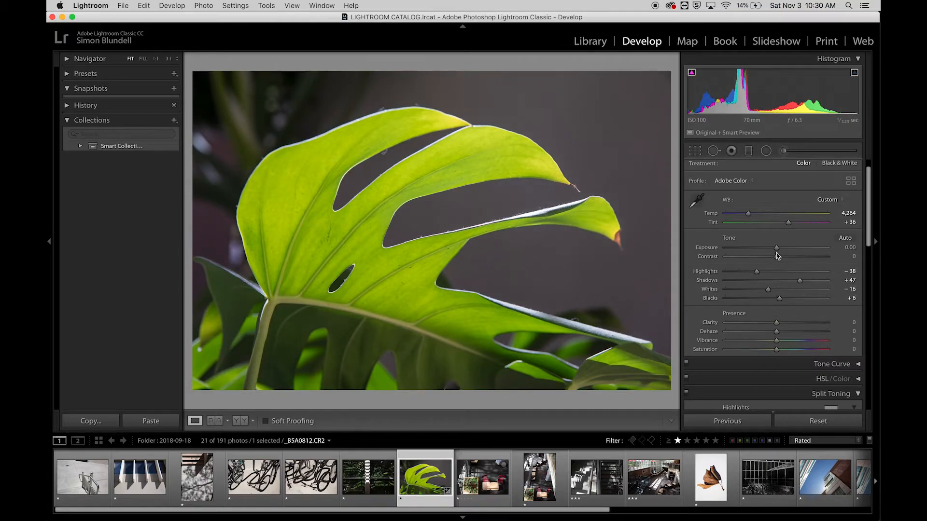
pyautogui.moveTo(776, 258)
pyautogui.mouseDown()
pyautogui.moveTo(815, 262)
pyautogui.moveTo(754, 263)
pyautogui.moveTo(789, 265)
pyautogui.mouseUp()
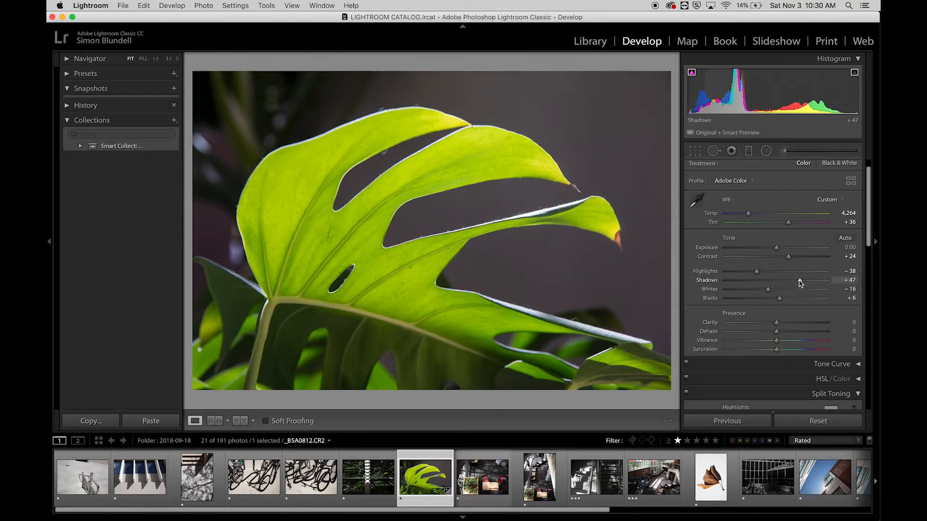
pyautogui.moveTo(795, 282); pyautogui.dragTo(796, 281)
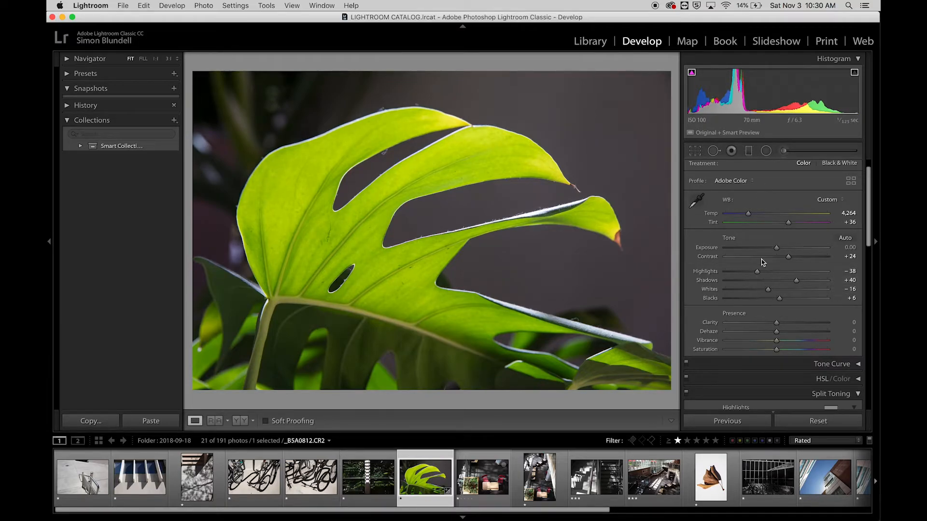
# Raise the leaf photo's Clarity to +60, check it full screen, and ease the value back to +55
pyautogui.scroll(-1, 759, 340)
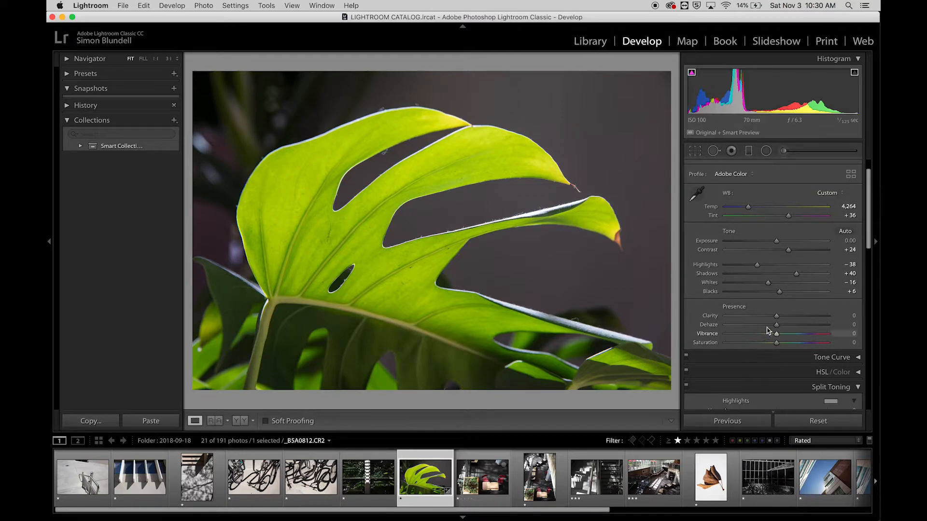
pyautogui.moveTo(777, 317); pyautogui.dragTo(803, 320)
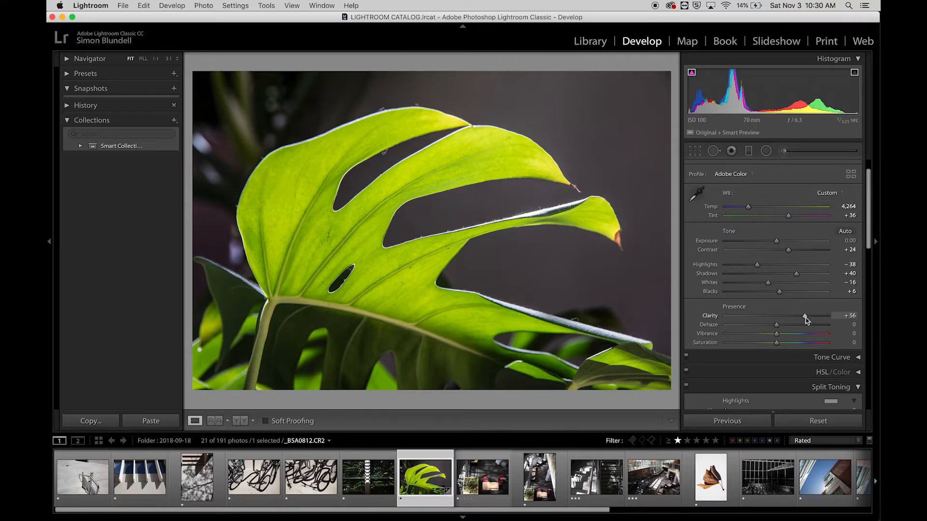
pyautogui.moveTo(808, 321)
pyautogui.mouseDown()
pyautogui.moveTo(772, 321)
pyautogui.moveTo(809, 324)
pyautogui.mouseUp()
pyautogui.press('f')
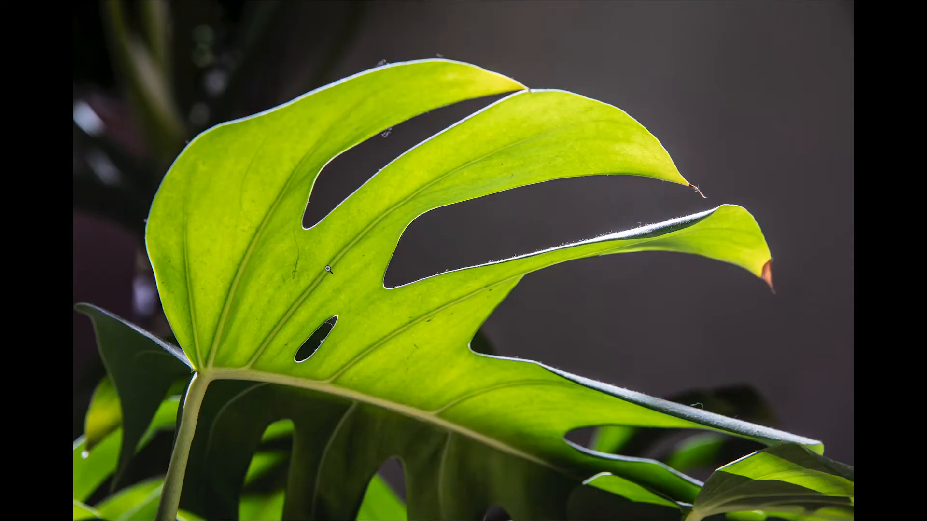
pyautogui.press('f')
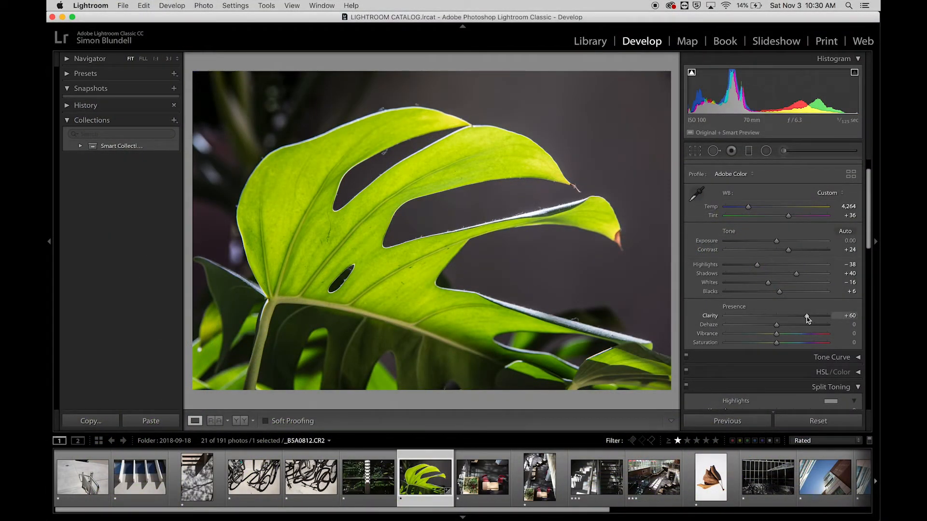
pyautogui.moveTo(807, 318); pyautogui.dragTo(803, 316)
# Set the Contrast to +28 and adjust the leaf photo's colour intensity with Vibrance +67 and Saturation −14
pyautogui.moveTo(788, 250)
pyautogui.mouseDown()
pyautogui.moveTo(770, 252)
pyautogui.moveTo(790, 250)
pyautogui.mouseUp()
pyautogui.scroll(-1, 795, 316)
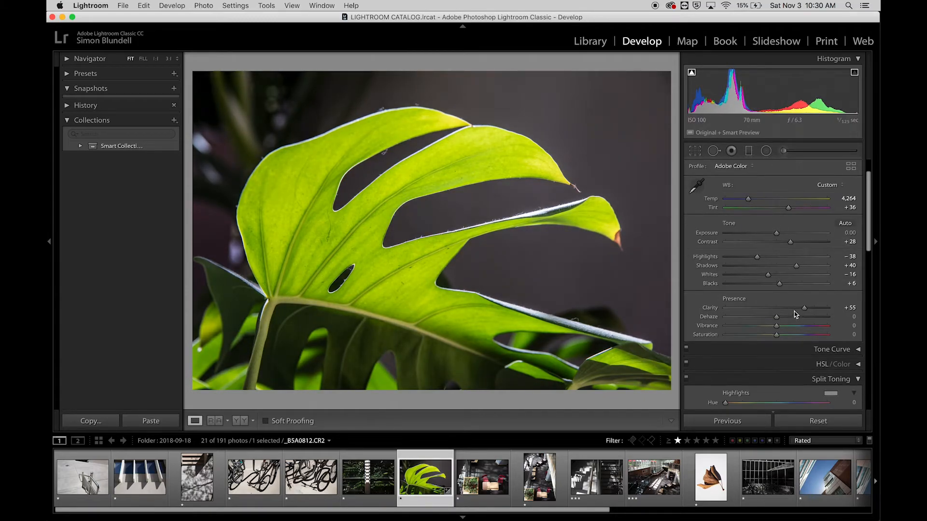
pyautogui.scroll(4, 796, 314)
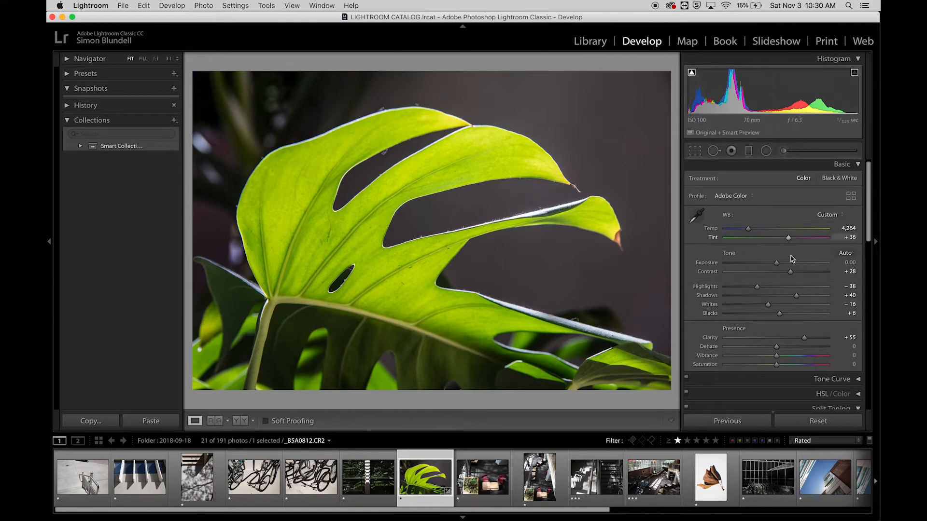
pyautogui.moveTo(786, 360)
pyautogui.mouseDown()
pyautogui.moveTo(818, 360)
pyautogui.moveTo(762, 361)
pyautogui.moveTo(814, 367)
pyautogui.moveTo(763, 366)
pyautogui.moveTo(810, 358)
pyautogui.moveTo(771, 367)
pyautogui.mouseUp()
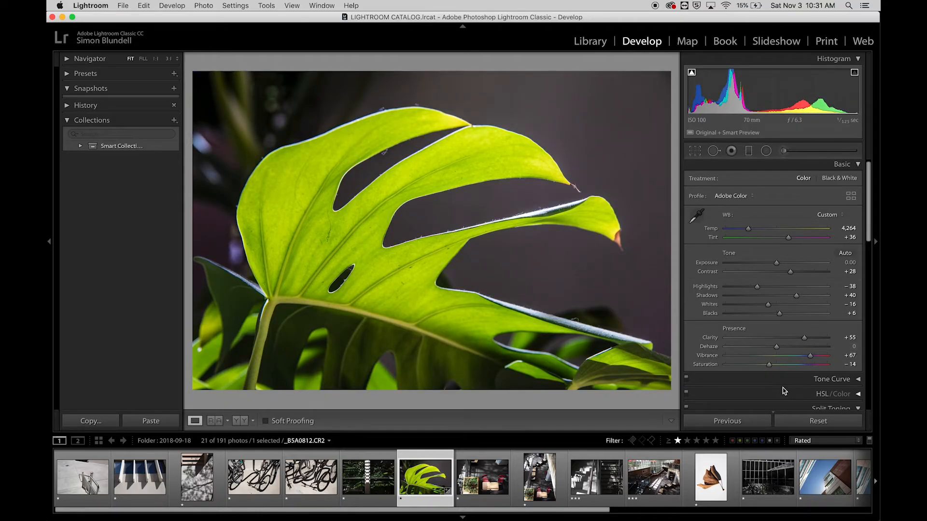
pyautogui.scroll(1, 776, 322)
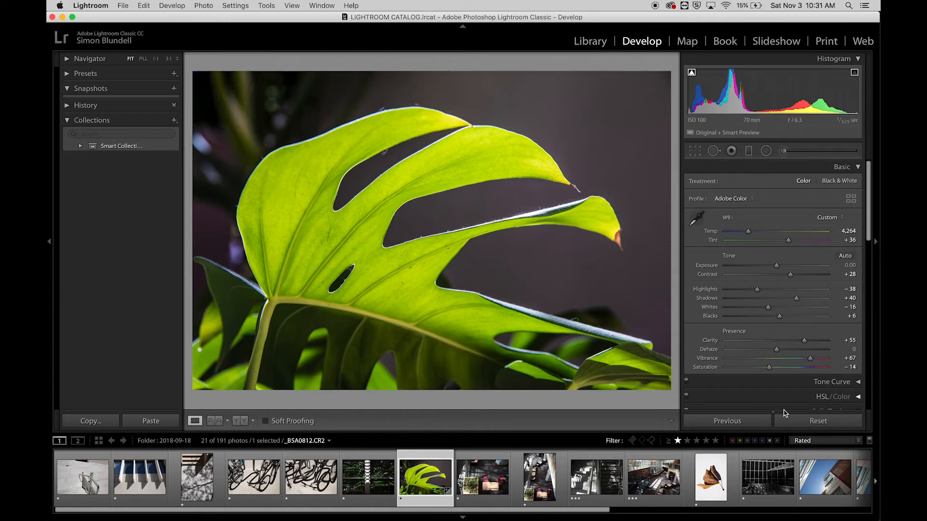
# Reset all the photo's adjustments and compare its earlier Tungsten, Auto and Custom white balance states in the edit history
pyautogui.click(837, 424)
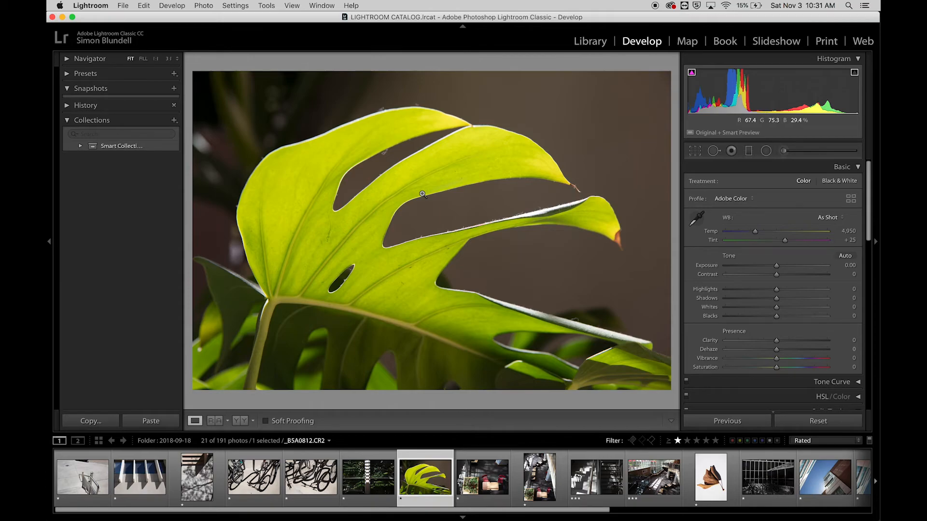
pyautogui.click(67, 106)
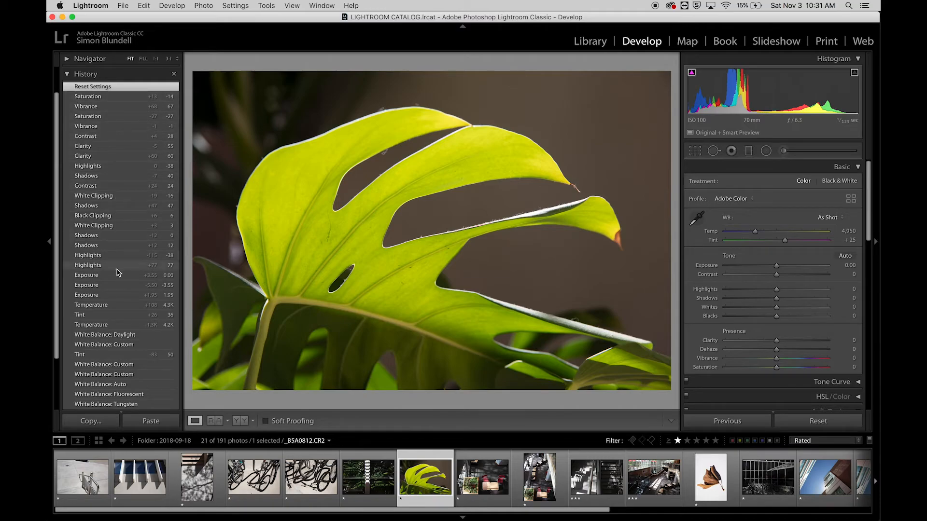
pyautogui.scroll(-3, 115, 290)
pyautogui.scroll(-1, 112, 361)
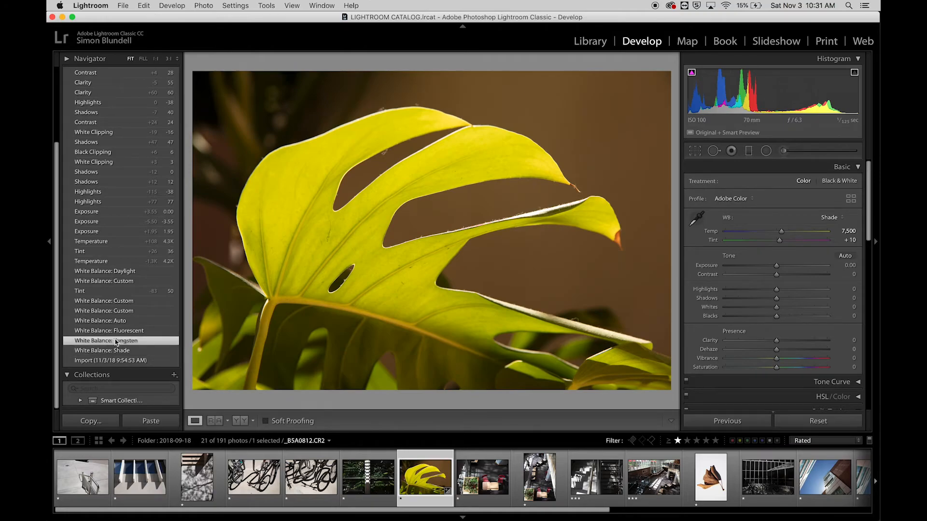
pyautogui.click(115, 340)
pyautogui.click(116, 321)
pyautogui.click(116, 311)
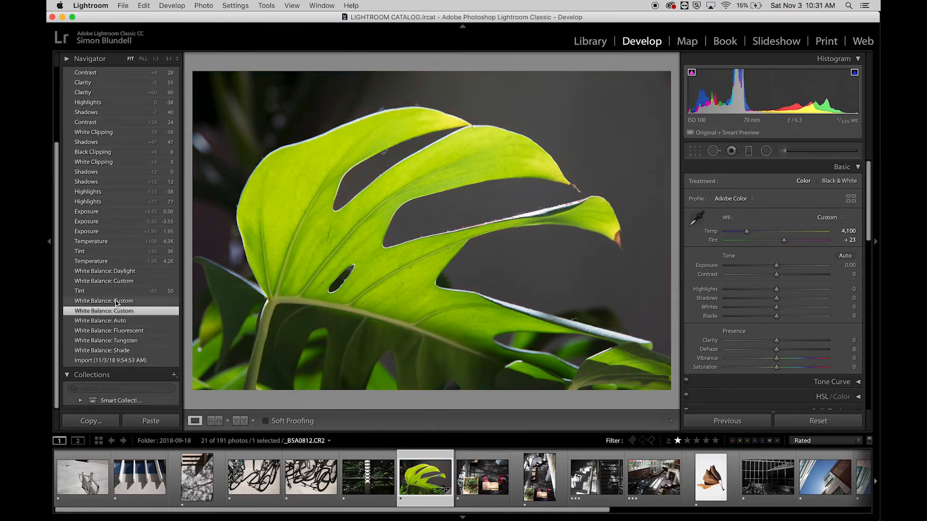
pyautogui.click(116, 301)
pyautogui.scroll(5, 116, 303)
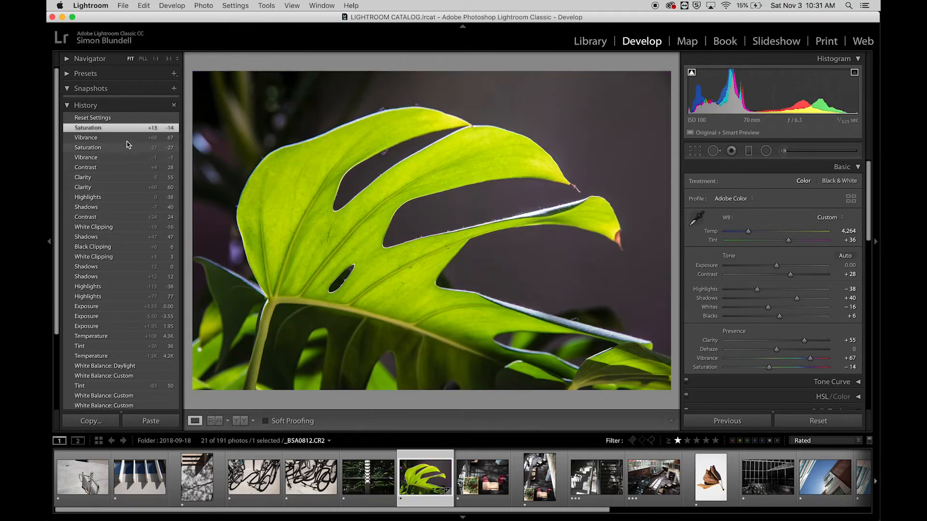
# Compare the Vibrance and Contrast states in the edit history and return the photo to the Saturation −14 state
pyautogui.click(126, 140)
pyautogui.click(117, 167)
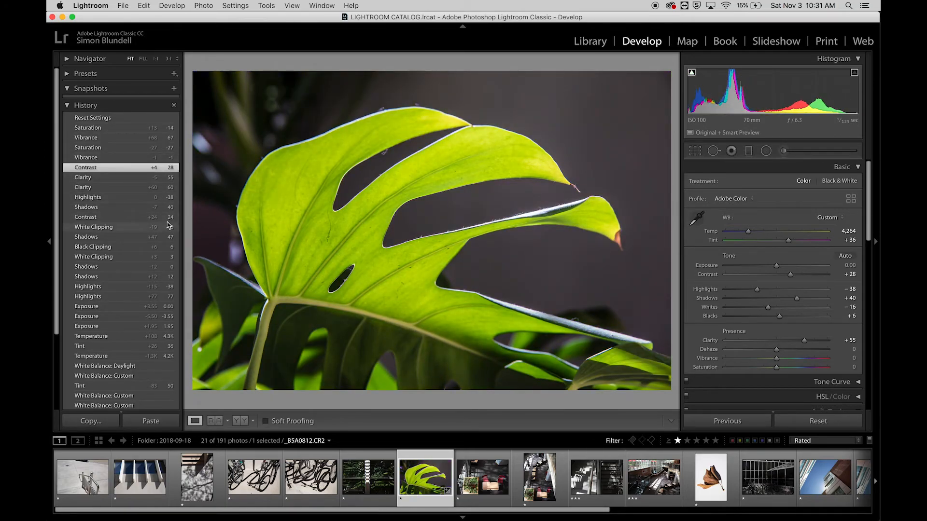
pyautogui.click(129, 138)
pyautogui.click(128, 128)
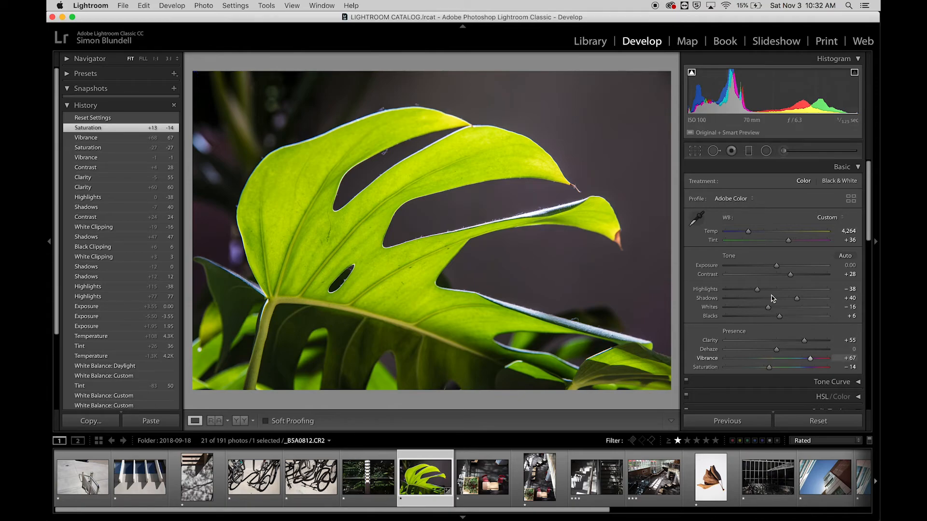
pyautogui.scroll(-1, 753, 307)
pyautogui.scroll(1, 753, 305)
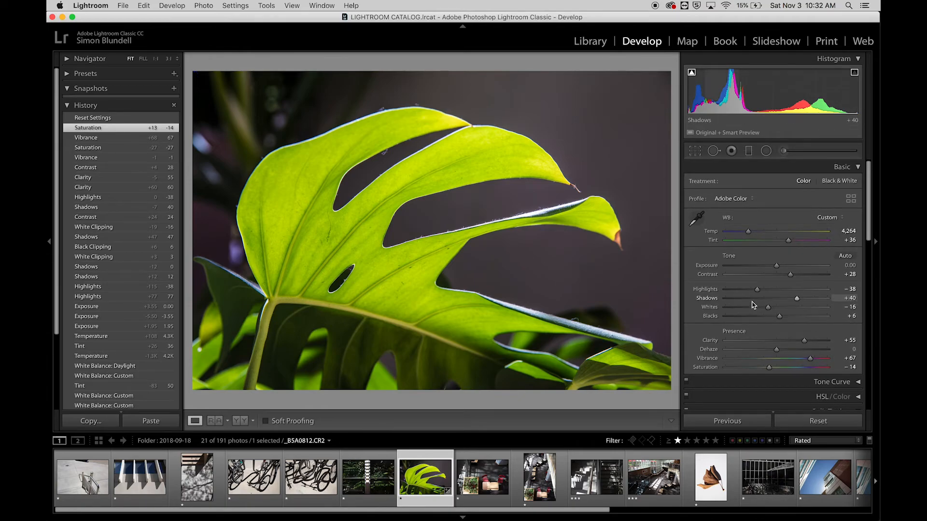